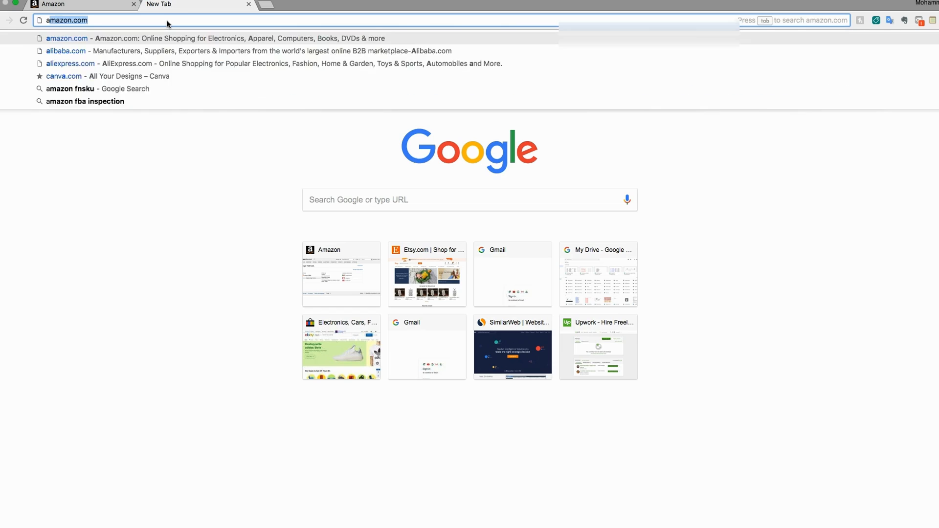
Step: Open amazon.com in the new browser tab
key("BackSpace")
key("BackSpace")
type("a")
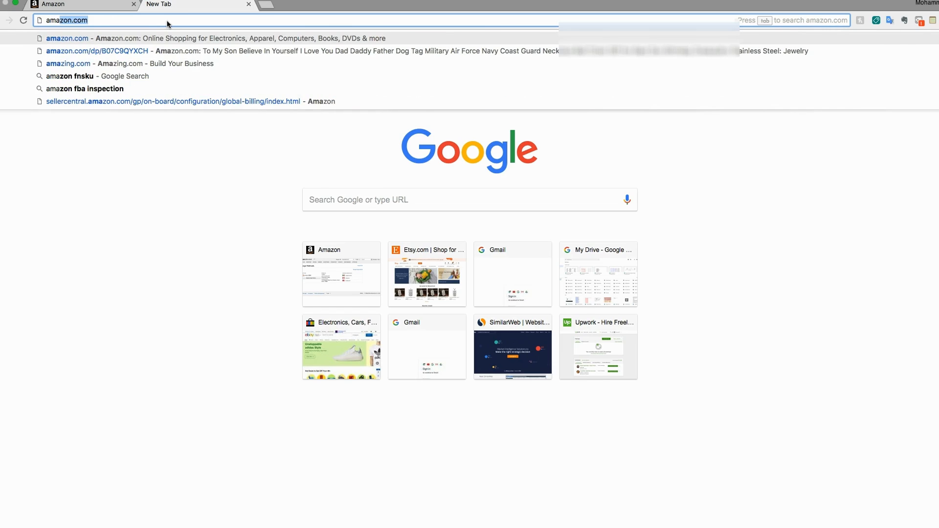
key("Return")
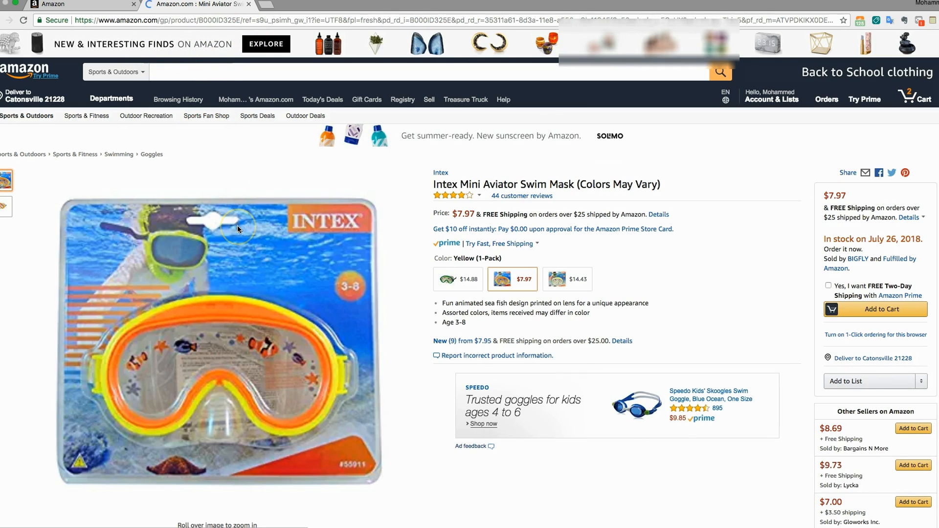
Step: Return to the Seller Central campaign form and enter "Manual Bids -Set 1 -" as the start of the campaign name
left_click(82, 4)
left_click(328, 146)
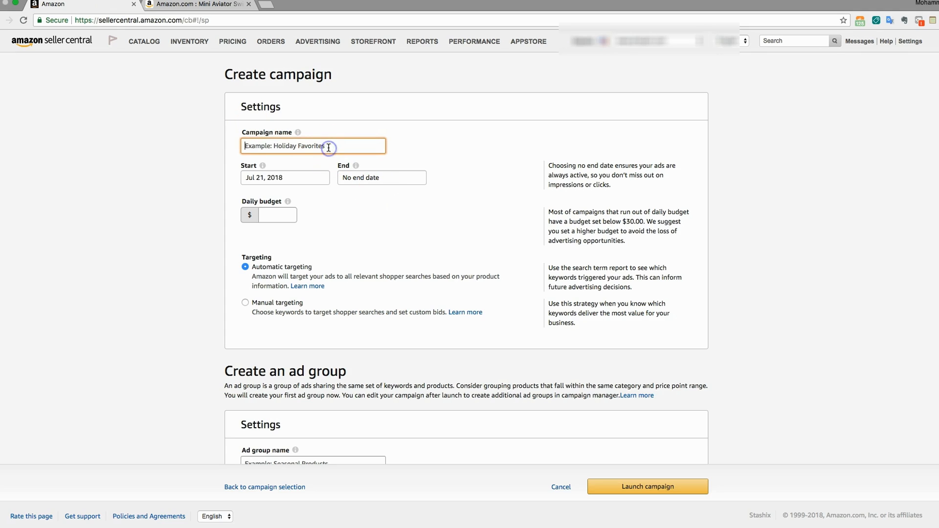
type("Maniual")
key("BackSpace")
key("BackSpace")
key("BackSpace")
key("BackSpace")
key("BackSpace")
type("ual ")
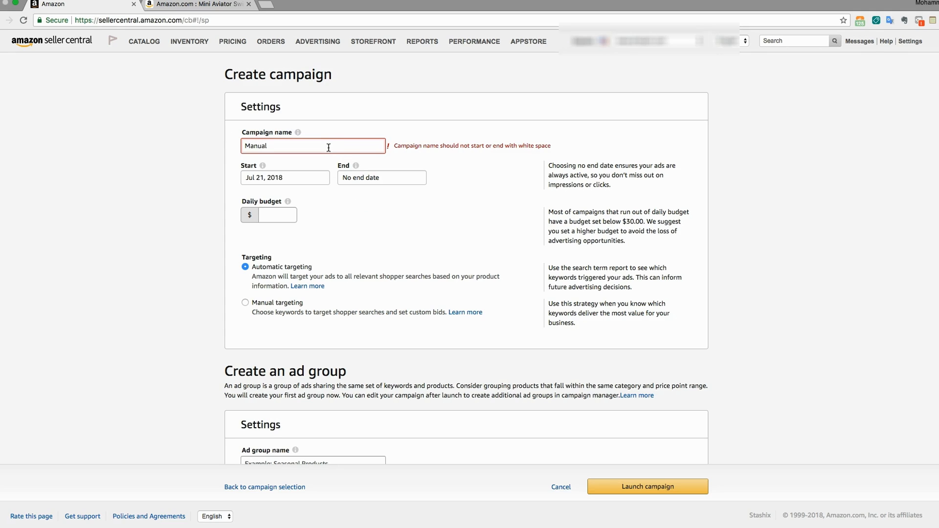
type("Bids")
type("Set 1 -")
Step: Copy the listing title "Intex Mini Aviator Swim Mask (Colors May Vary)" and append it to the campaign name
left_click(200, 4)
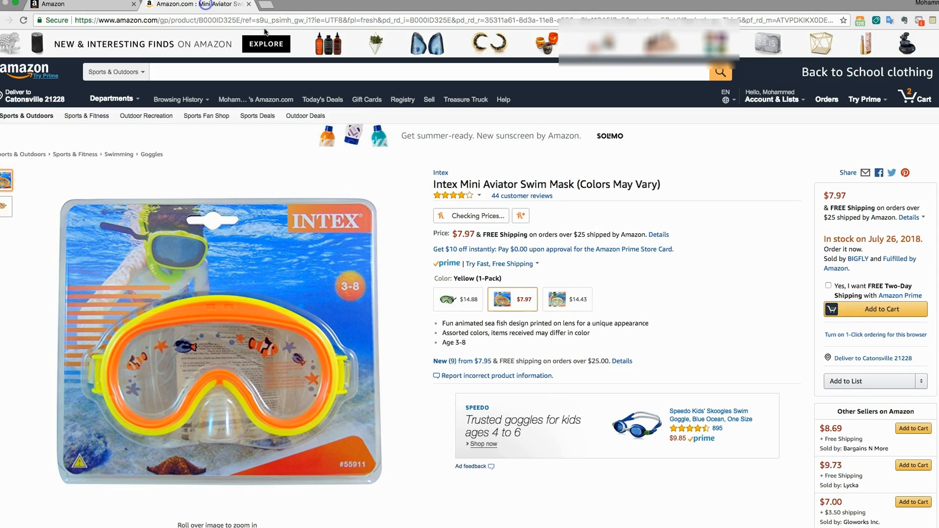
triple_click(465, 184)
right_click(466, 183)
left_click(502, 203)
left_click(83, 4)
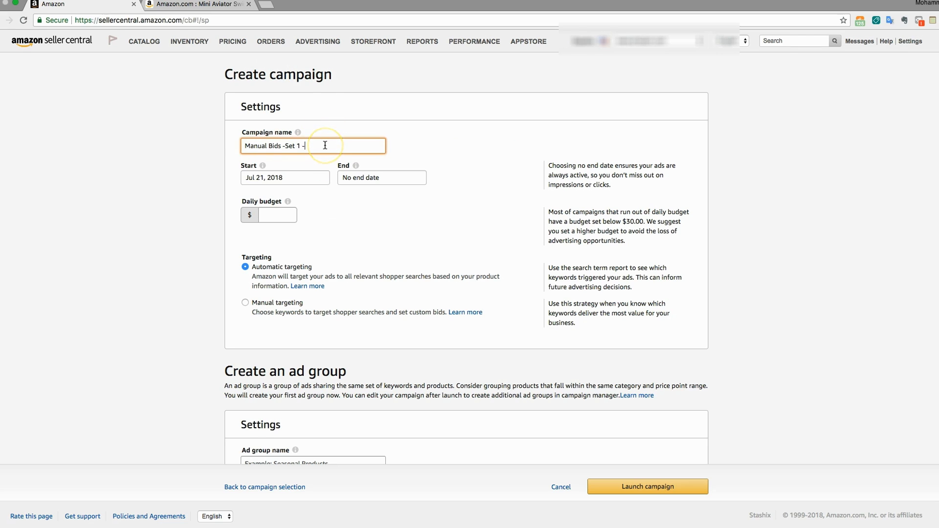
key("super+v")
Step: Replace "Set 1" in the campaign name with "Swimming mask"
left_click(282, 147)
key("Left")
key("Left")
key("Left")
key("Left")
key("Left")
key("Left")
key("Left")
key("BackSpace")
key("BackSpace")
key("BackSpace")
key("BackSpace")
key("BackSpace")
type("S")
type("i")
key("BackSpace")
type("wimming ")
type("mask")
type(" goggles")
key("BackSpace")
key("BackSpace")
key("BackSpace")
key("BackSpace")
key("BackSpace")
key("BackSpace")
key("BackSpace")
key("BackSpace")
key("BackSpace")
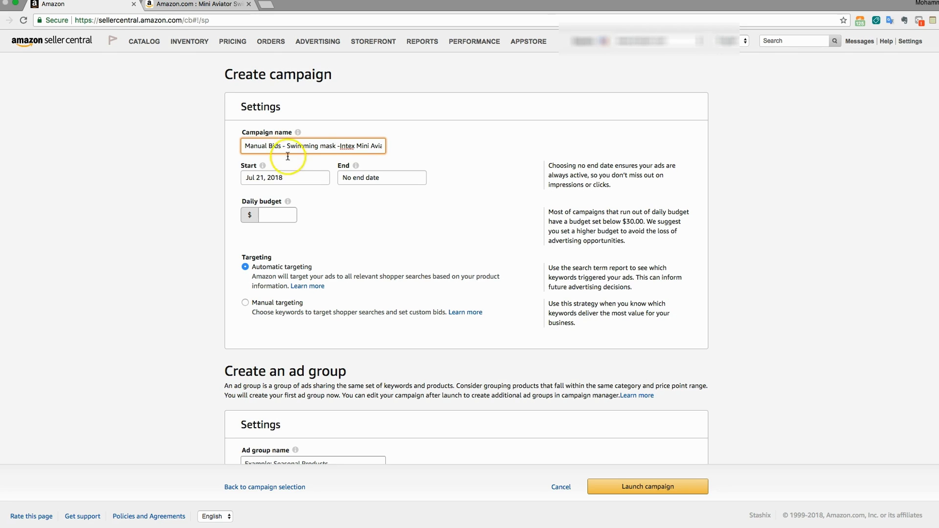
Step: Copy the full campaign name into the ad group name
left_click(326, 146)
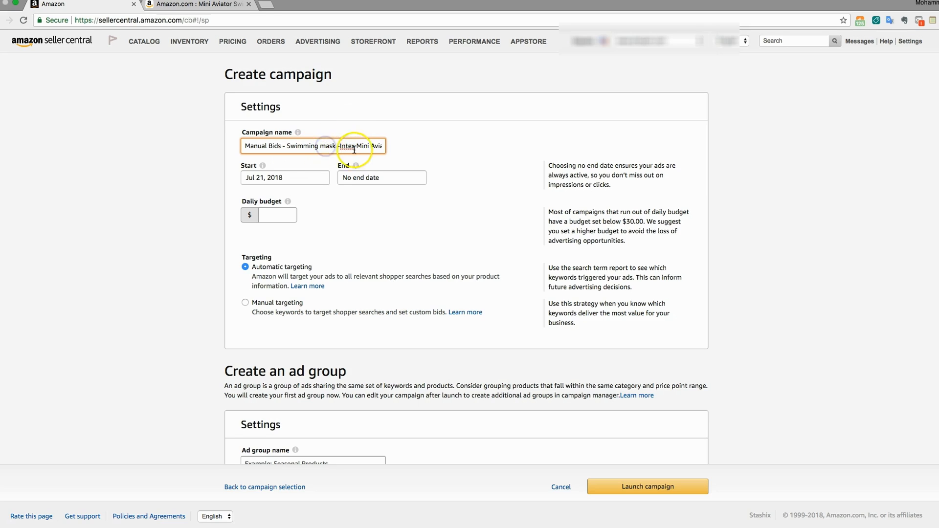
triple_click(314, 145)
right_click(314, 145)
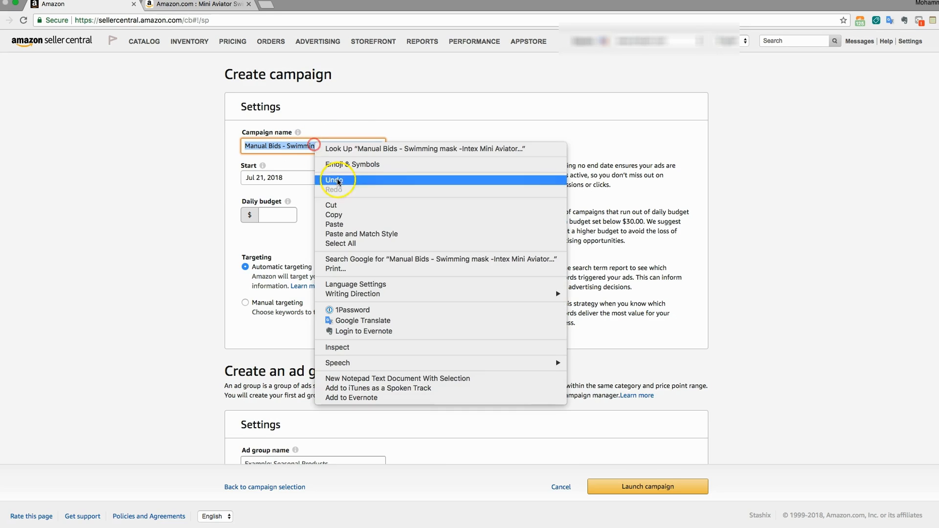
left_click(335, 215)
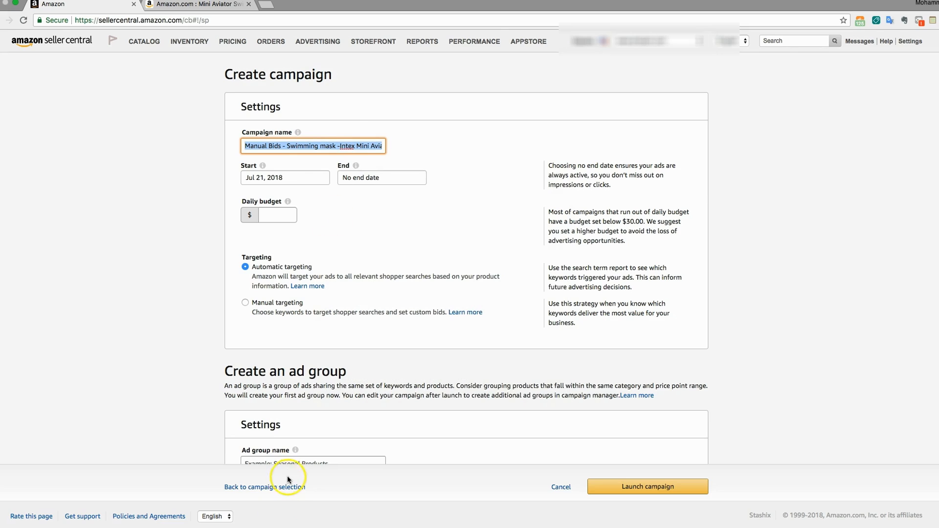
scroll(277, 411, "down", 1)
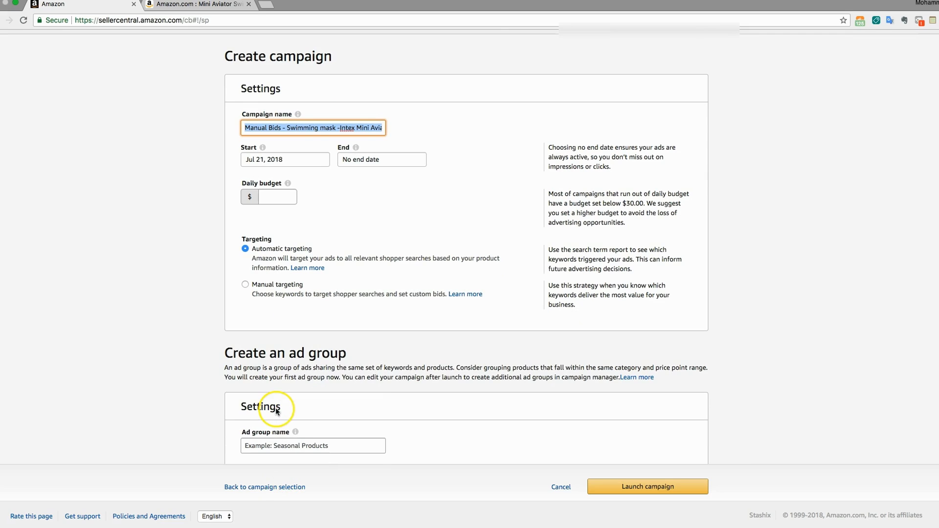
right_click(293, 445)
left_click(306, 425)
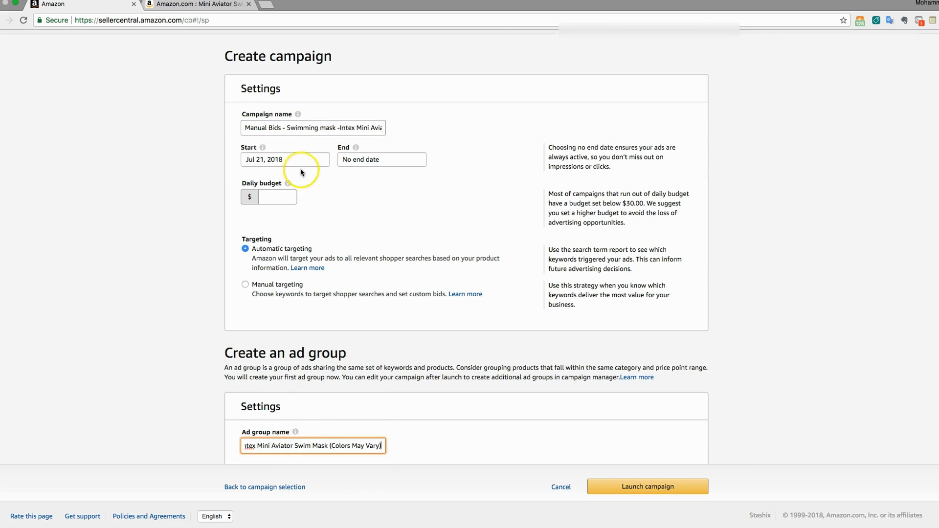
Step: Set the campaign's daily budget to $7.00 and choose manual targeting
left_click_drag(287, 127, 335, 129)
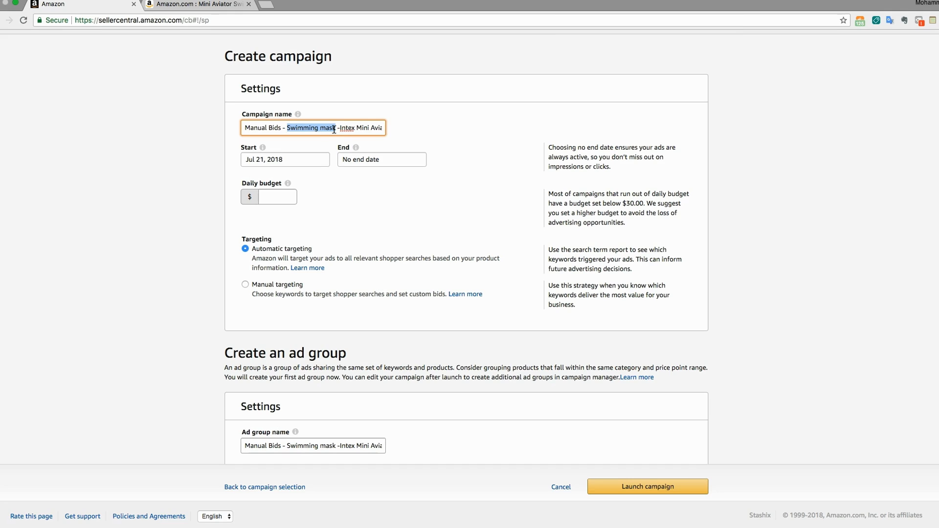
left_click(280, 199)
type("7.0")
left_click(380, 222)
left_click(287, 288)
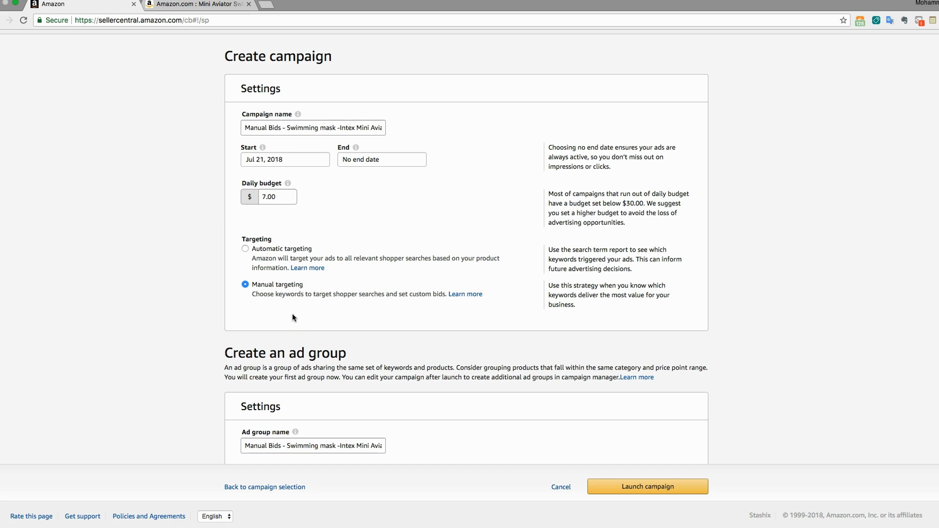
Step: Copy the ASIN B000ID325E from the listing's web address and try to enter it in the ad group's product search
scroll(292, 317, "down", 1)
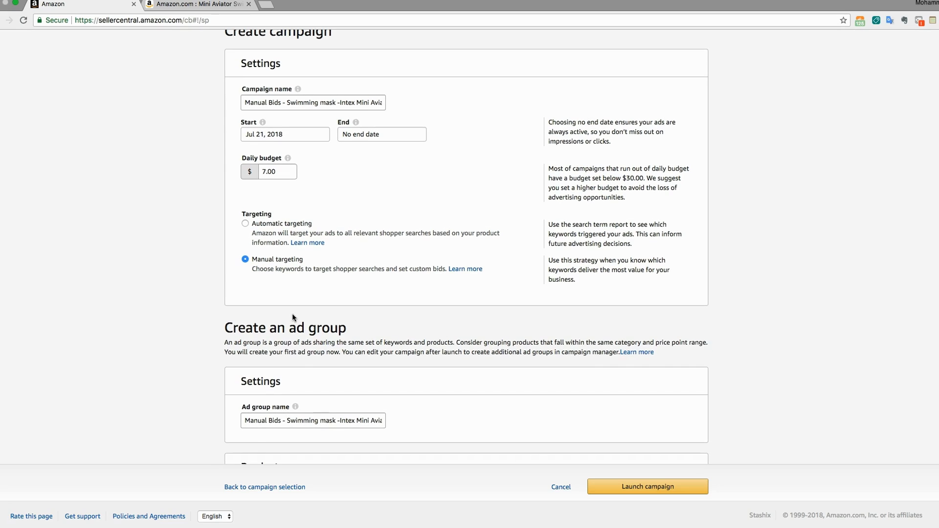
scroll(292, 317, "down", 1)
left_click(344, 336)
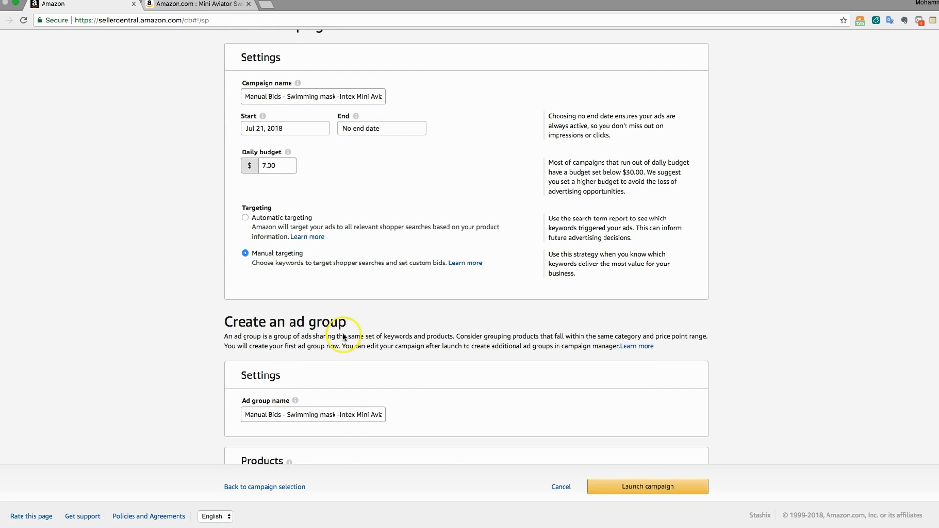
scroll(350, 341, "down", 2)
left_click(196, 4)
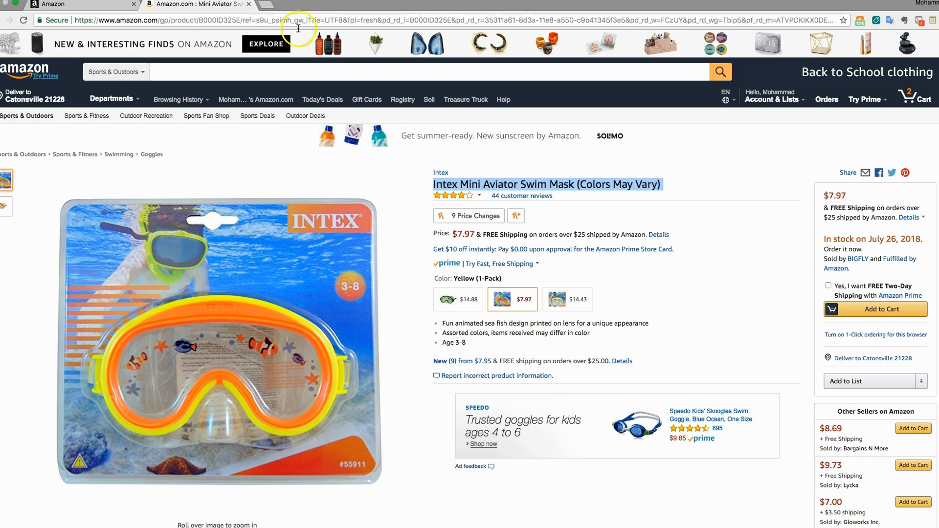
left_click(220, 20)
double_click(219, 20)
right_click(219, 20)
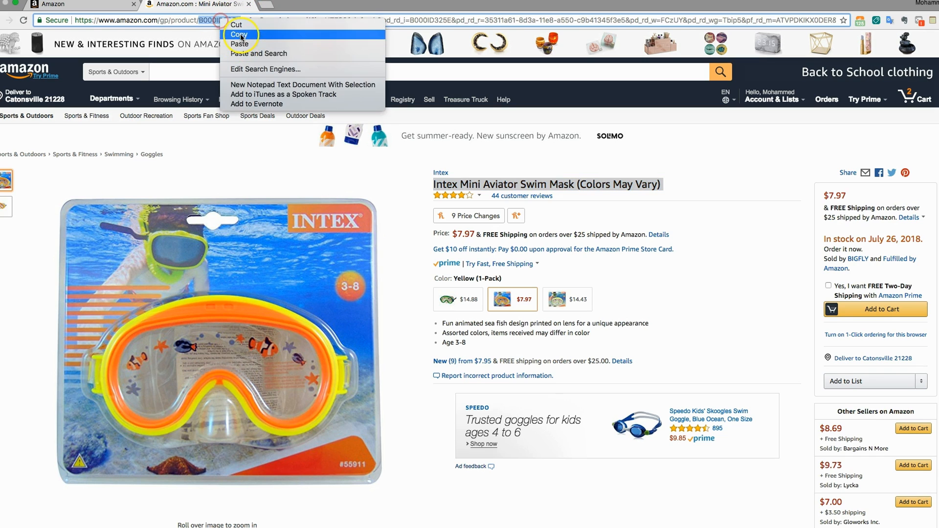
left_click(239, 34)
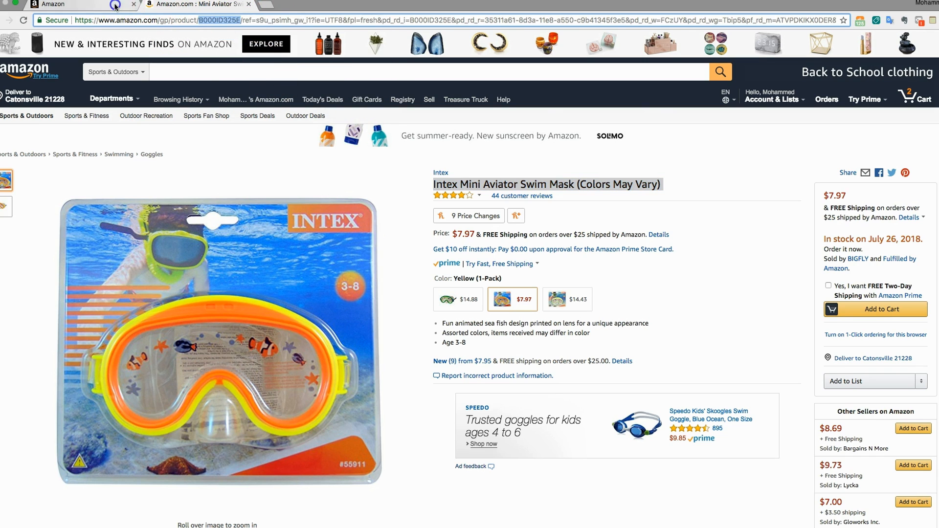
left_click(88, 5)
left_click(319, 439)
right_click(318, 439)
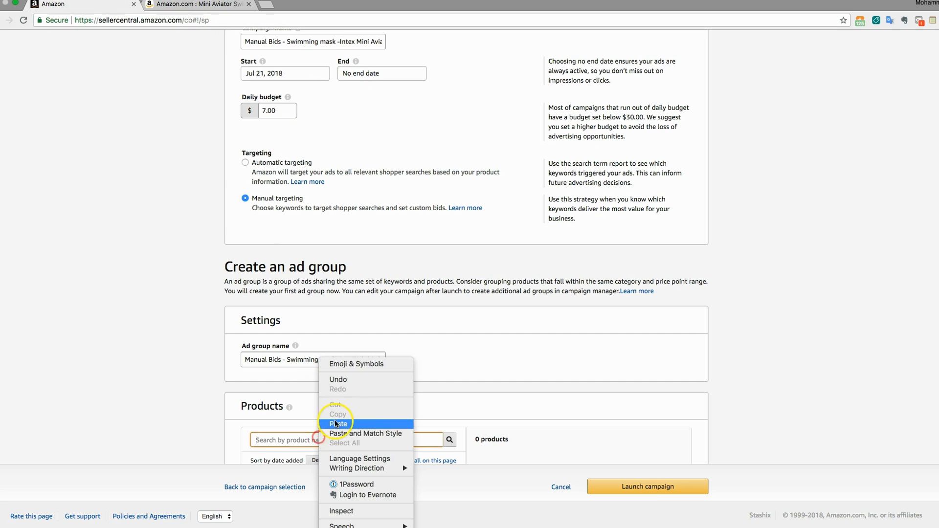
left_click(157, 126)
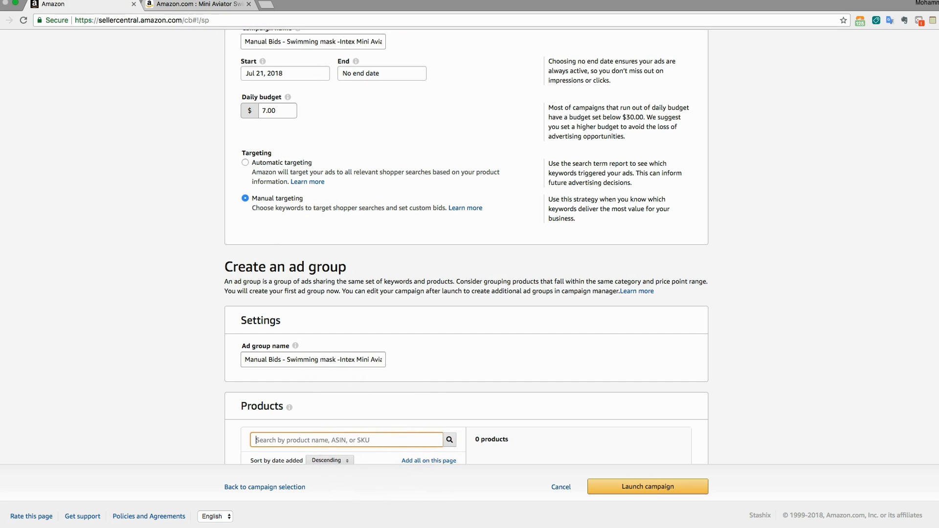
left_click(16, 5)
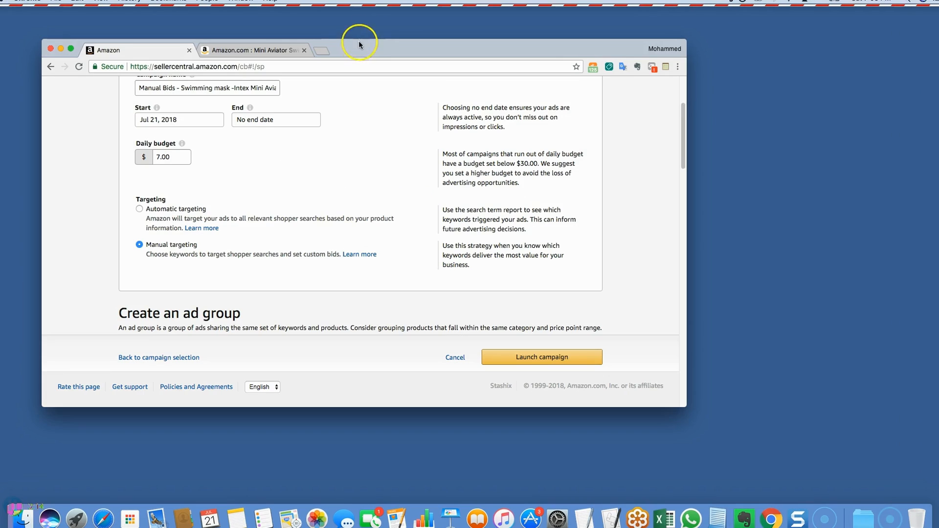
left_click_drag(365, 53, 1, 34)
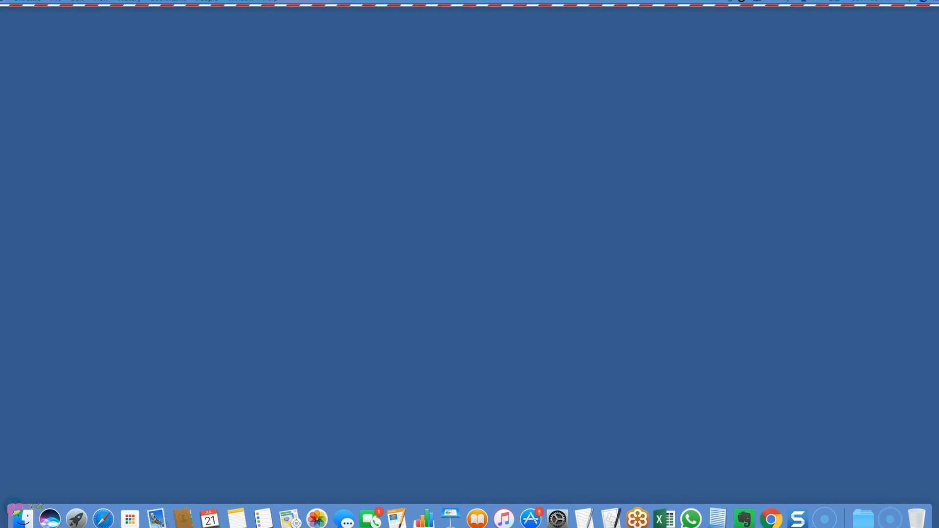
left_click_drag(1, 19, 566, 18)
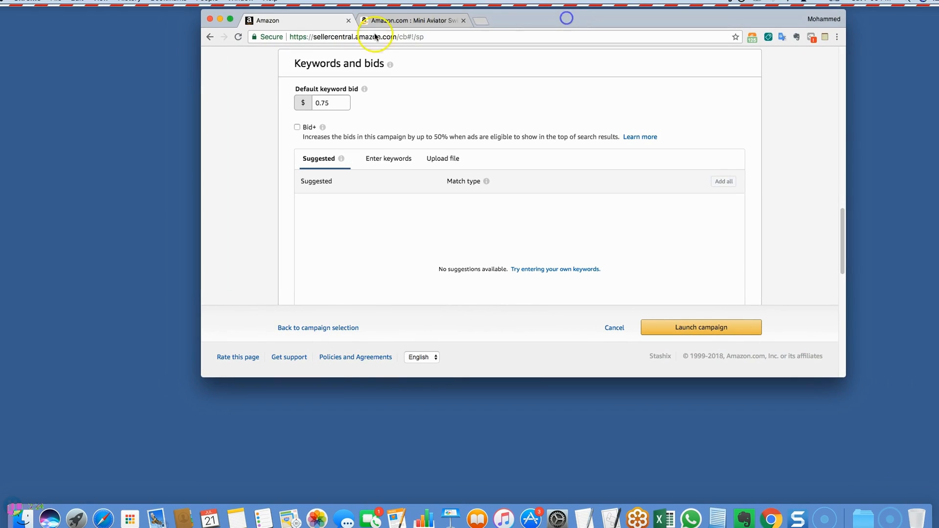
left_click(231, 19)
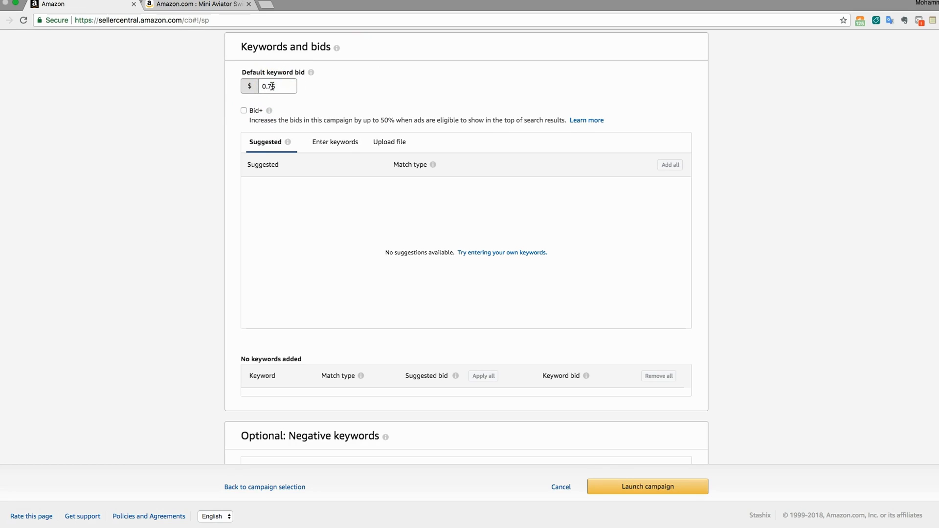
Step: Set the default keyword bid to $1.75
left_click_drag(272, 87, 260, 84)
type("1.75")
Step: Switch to entering keywords manually and display the explanation of the match types
left_click(346, 143)
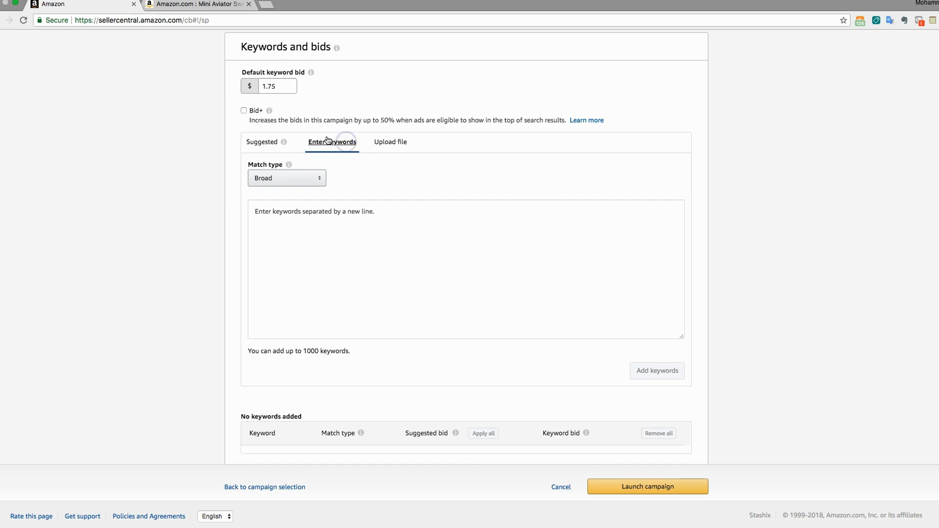
left_click(316, 179)
left_click(289, 164)
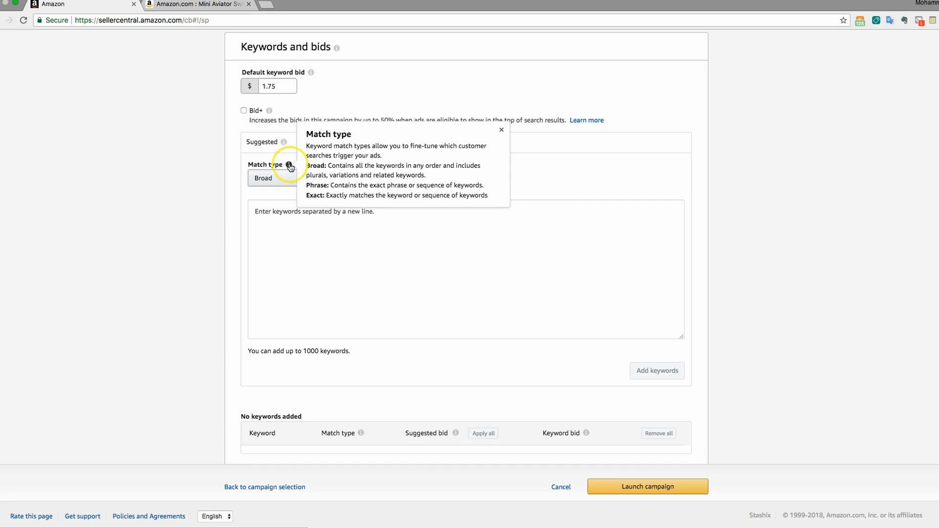
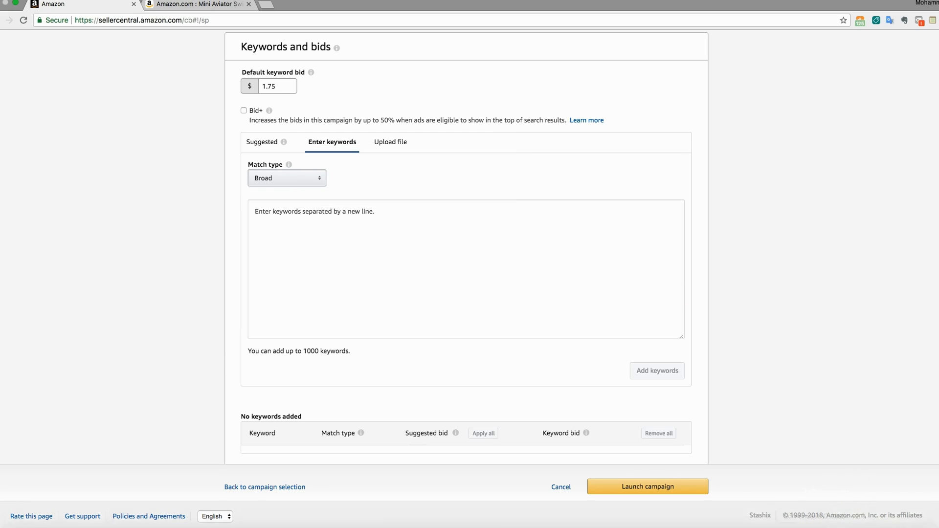
Step: Switch to Excel and look through the keyword list in the "swim mask-sort-highest" workbook
left_click(337, 240)
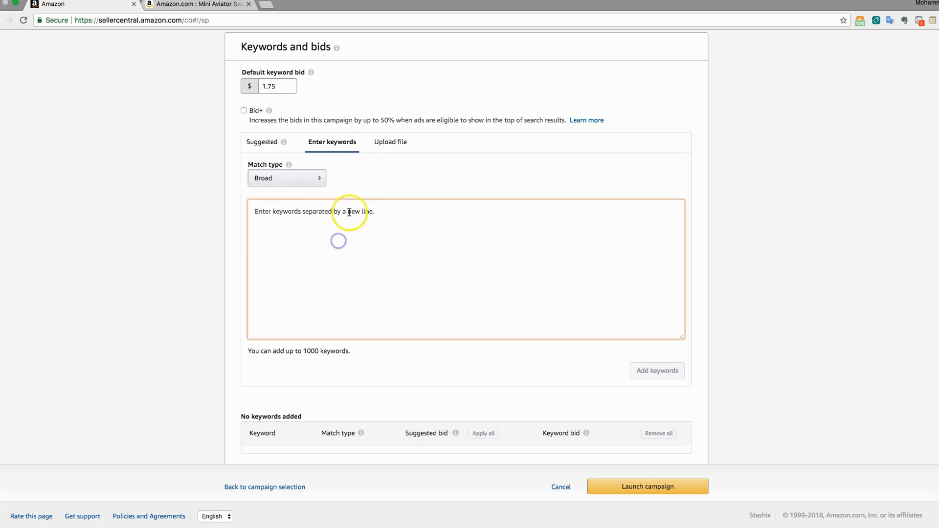
mouse_move(628, 512)
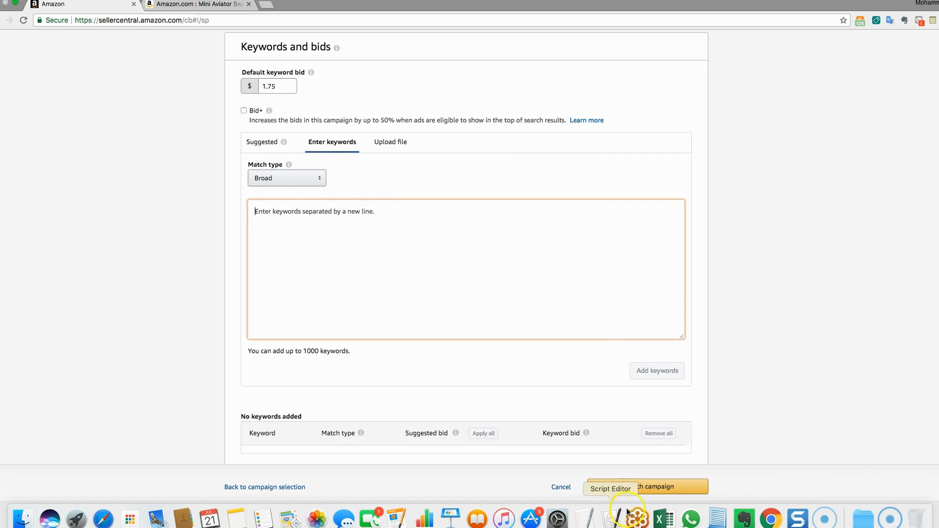
left_click(665, 518)
scroll(65, 166, "up", 15)
scroll(66, 162, "down", 8)
scroll(69, 158, "down", 8)
Step: Copy the keywords in column A of the "swim masks goggles-sort-highest" workbook
mouse_move(765, 525)
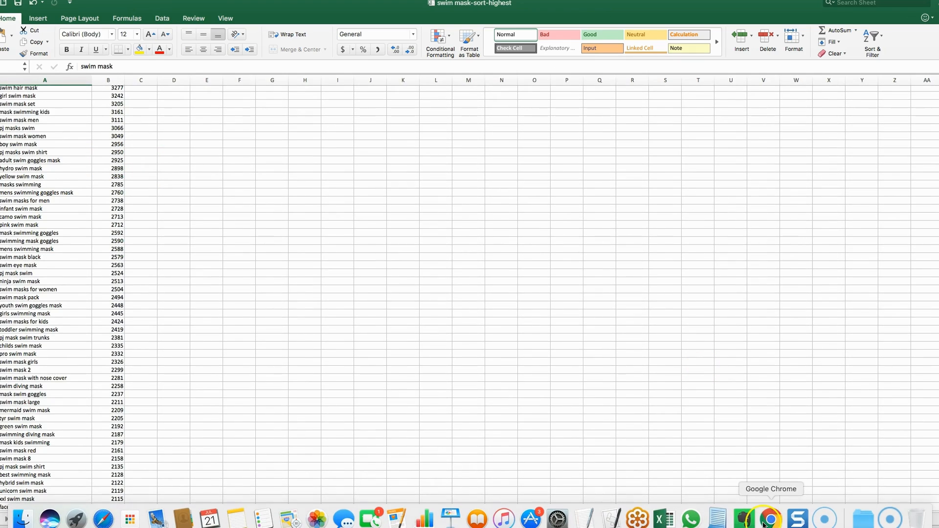
left_click(664, 518)
scroll(9, 280, "up", 15)
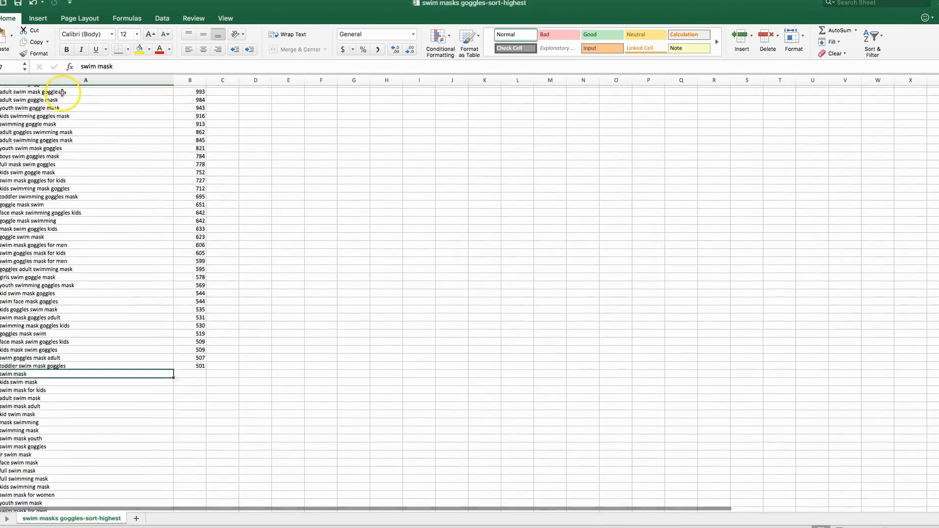
scroll(62, 93, "up", 7)
left_click_drag(57, 97, 3, 504)
right_click(19, 504)
left_click(52, 352)
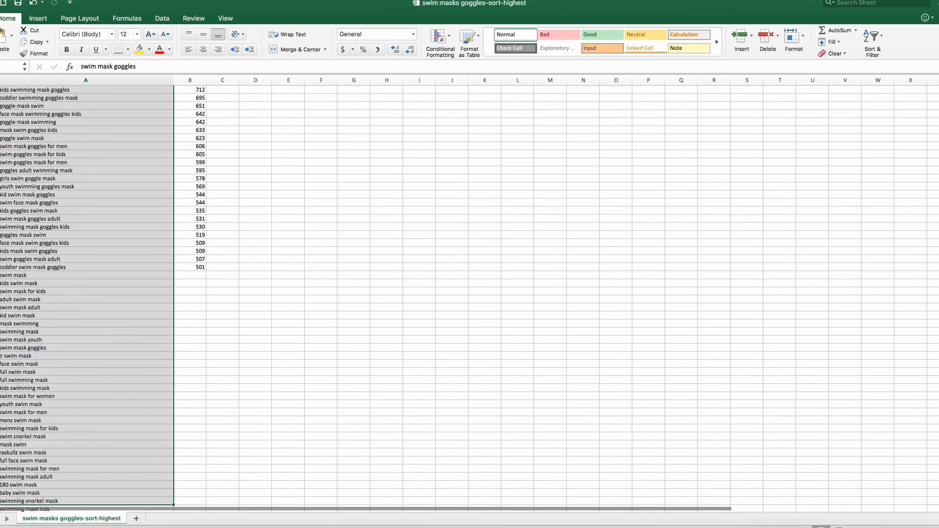
Step: Switch to the Amazon campaign page in the browser and add the copied keywords with the Broad match type
left_click(771, 519)
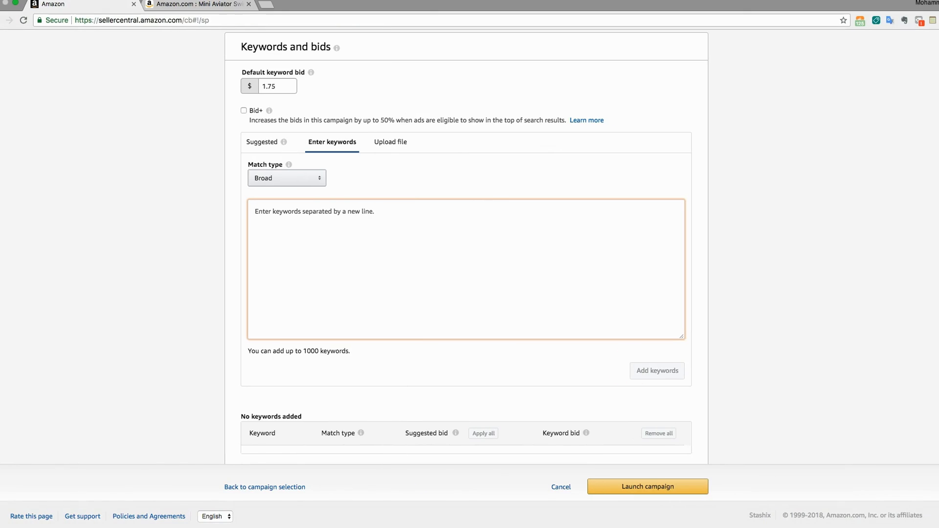
right_click(370, 242)
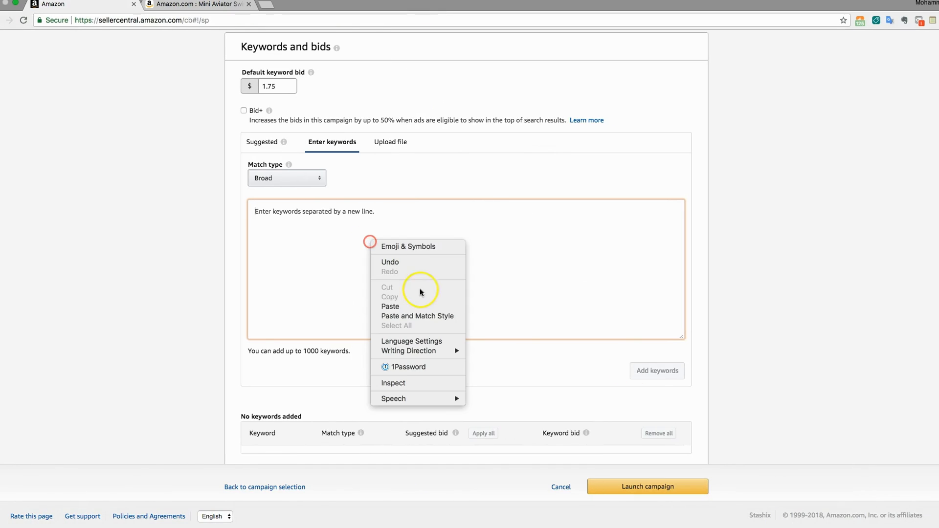
left_click(419, 307)
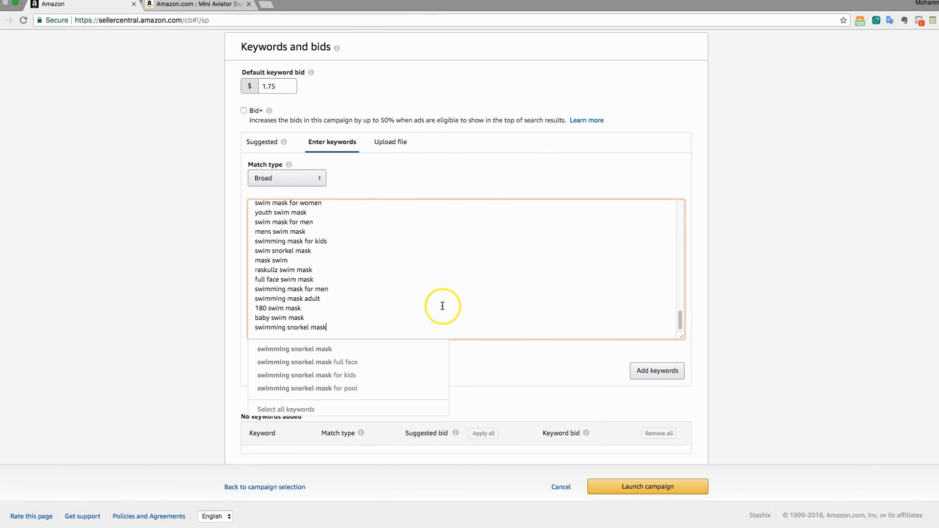
left_click(673, 371)
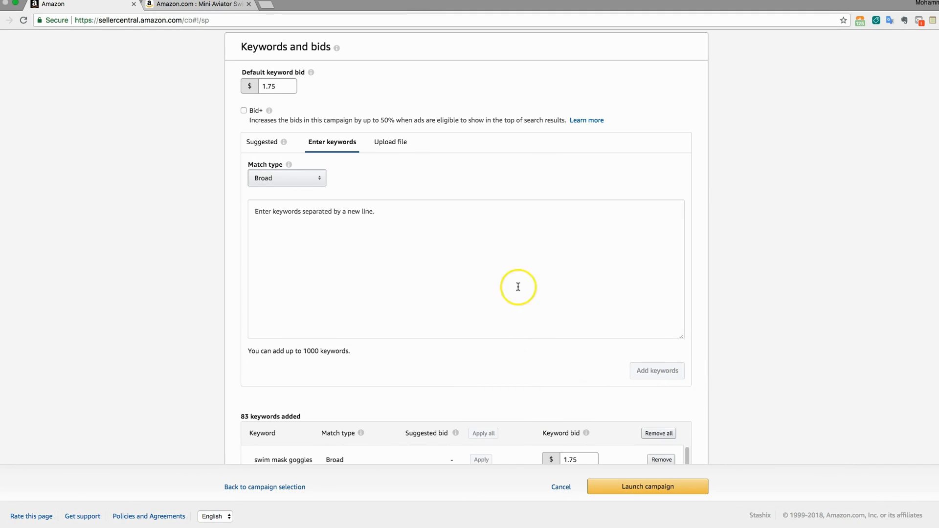
Step: Change the match type to Phrase and add the same copied keyword list to the campaign
left_click(334, 231)
right_click(334, 232)
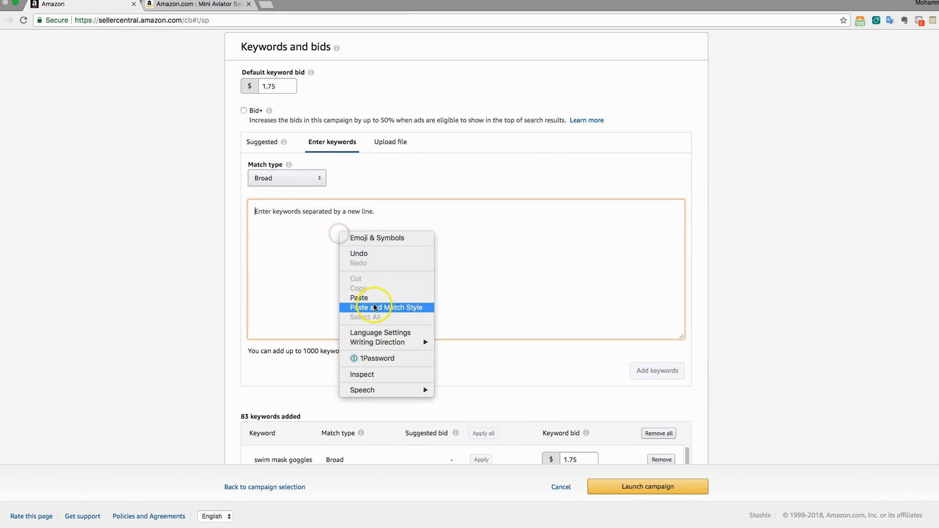
left_click(289, 178)
left_click(289, 178)
left_click(297, 191)
right_click(340, 245)
left_click(371, 309)
left_click(658, 370)
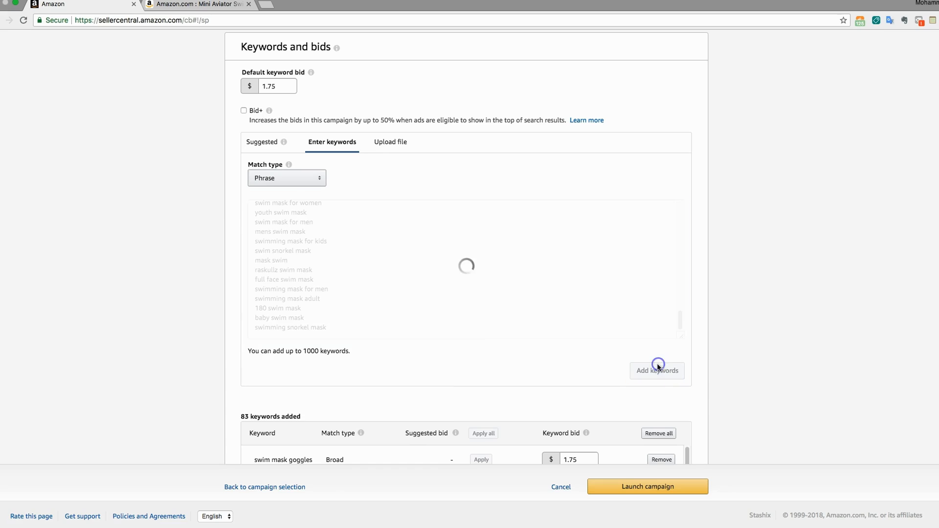
Step: Set the match type to Exact and add the copied keyword list once more
right_click(419, 247)
left_click(278, 174)
left_click(282, 181)
left_click(286, 203)
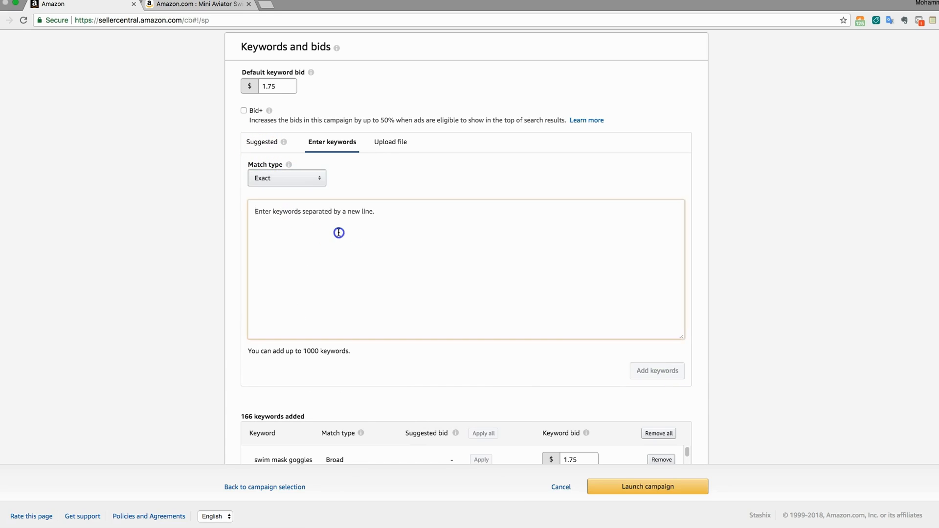
right_click(340, 231)
left_click(380, 295)
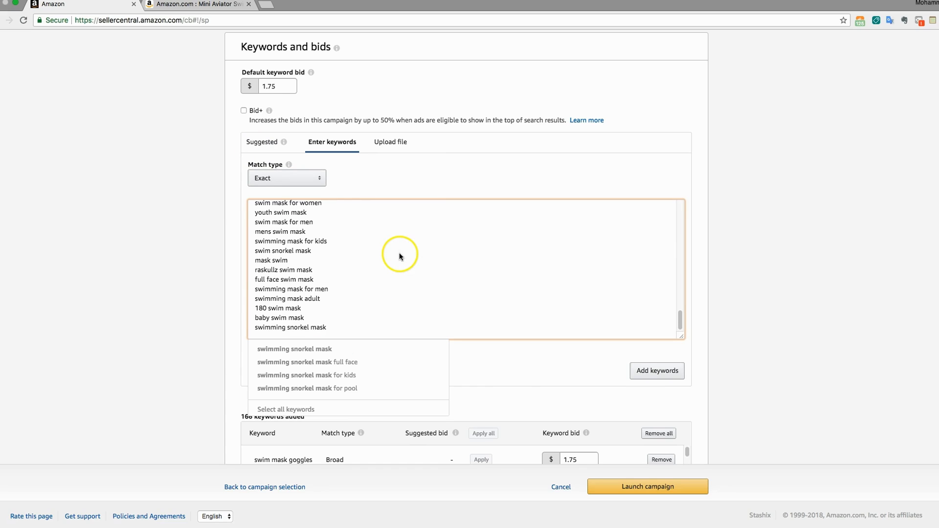
left_click(661, 372)
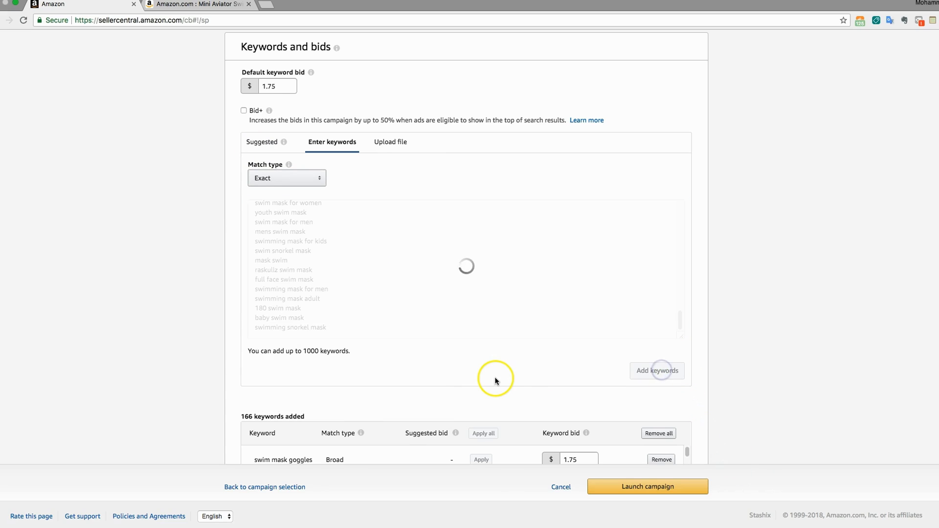
Step: Look through the table of added keywords, checking their match types and individual keyword bids
scroll(501, 380, "down", 1)
scroll(501, 380, "down", 3)
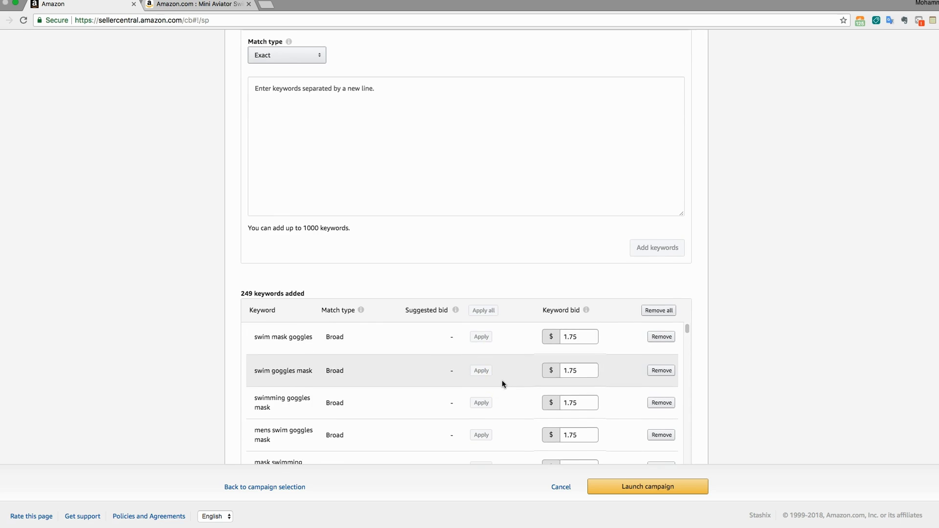
scroll(645, 353, "down", 1)
scroll(640, 357, "down", 1)
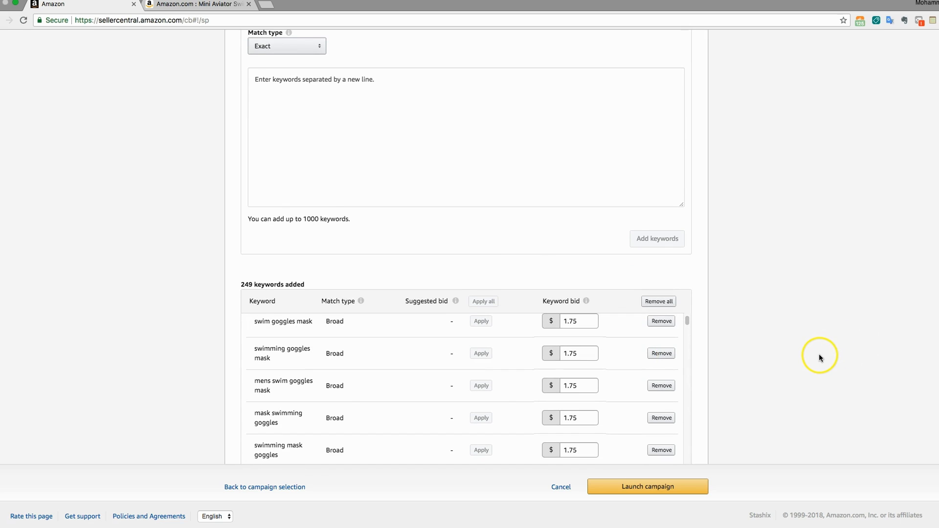
scroll(820, 357, "down", 3)
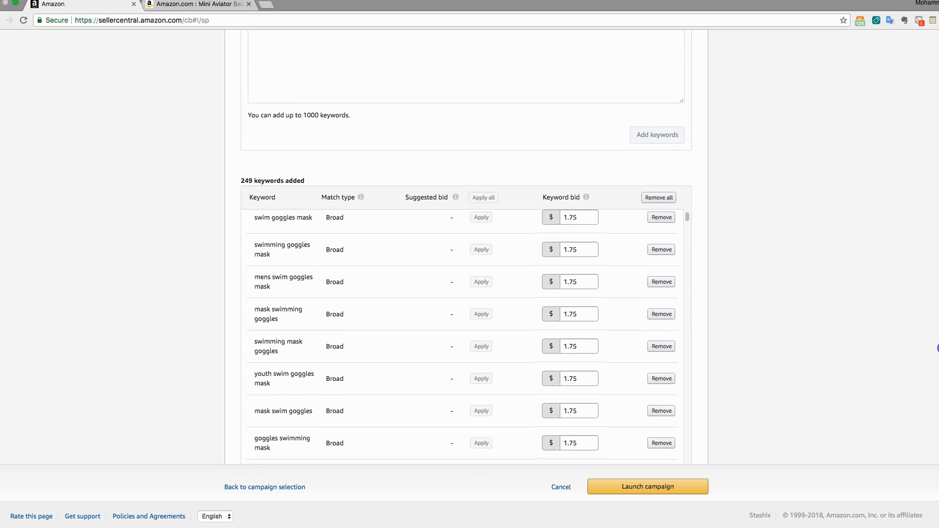
scroll(625, 272, "down", 1)
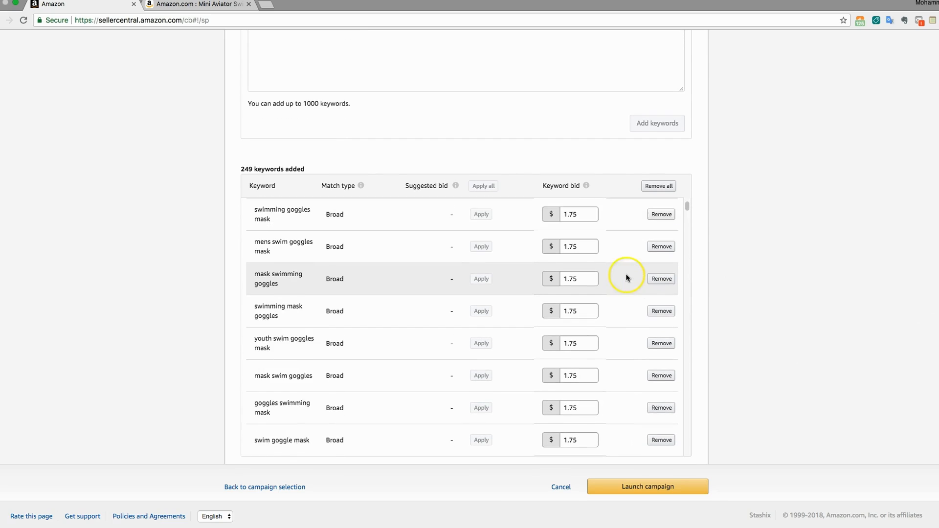
scroll(626, 277, "down", 5)
scroll(626, 273, "down", 8)
left_click_drag(684, 237, 731, 125)
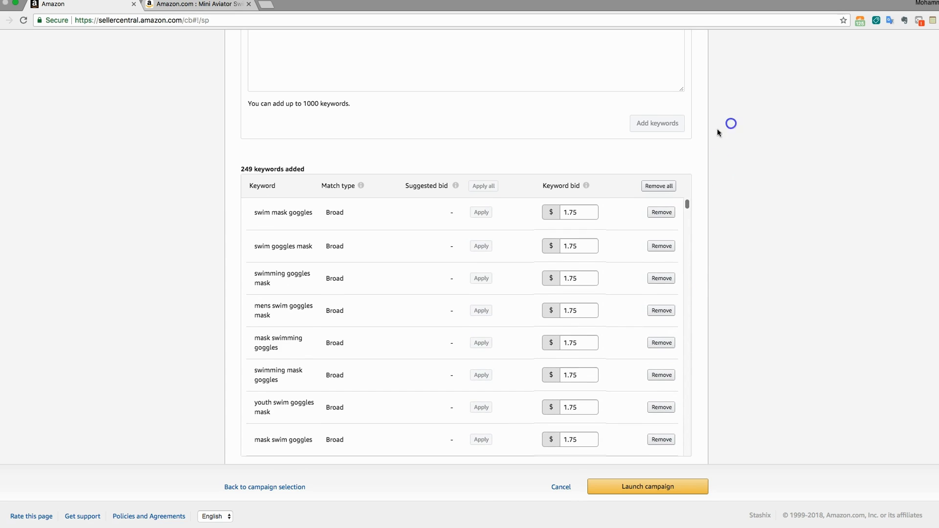
scroll(541, 272, "up", 3)
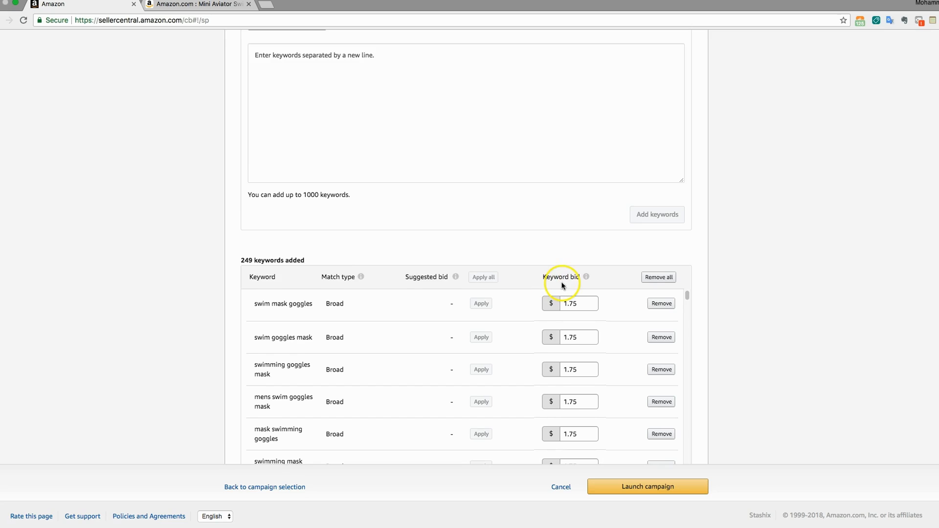
scroll(555, 283, "down", 7)
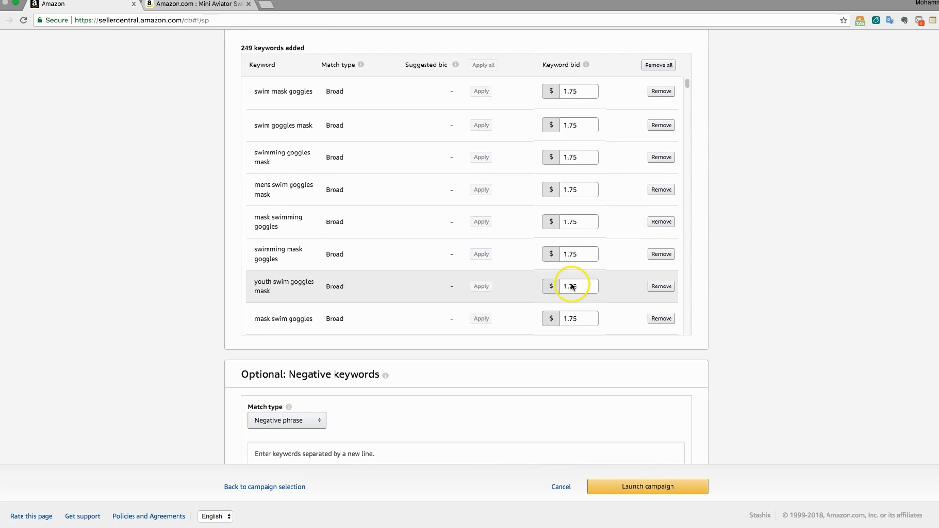
scroll(572, 283, "up", 8)
scroll(585, 275, "down", 15)
scroll(647, 285, "up", 10)
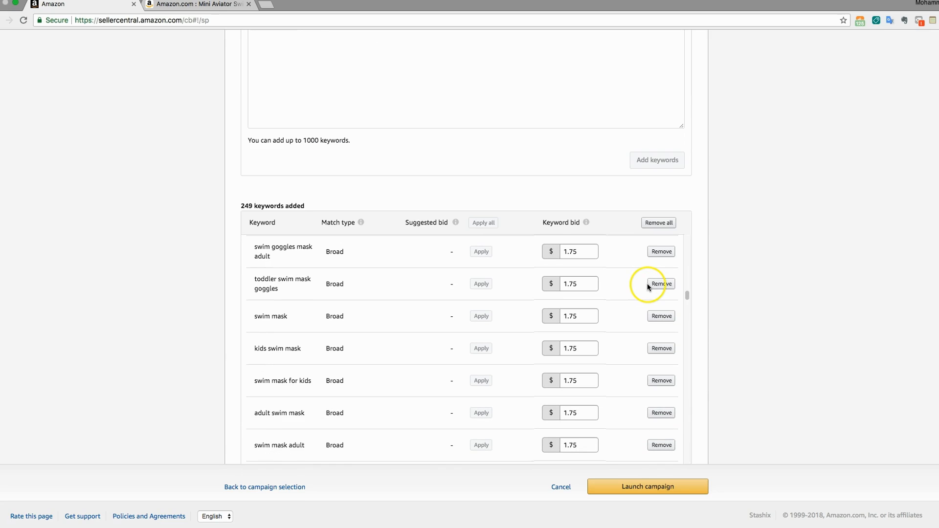
scroll(648, 281, "up", 10)
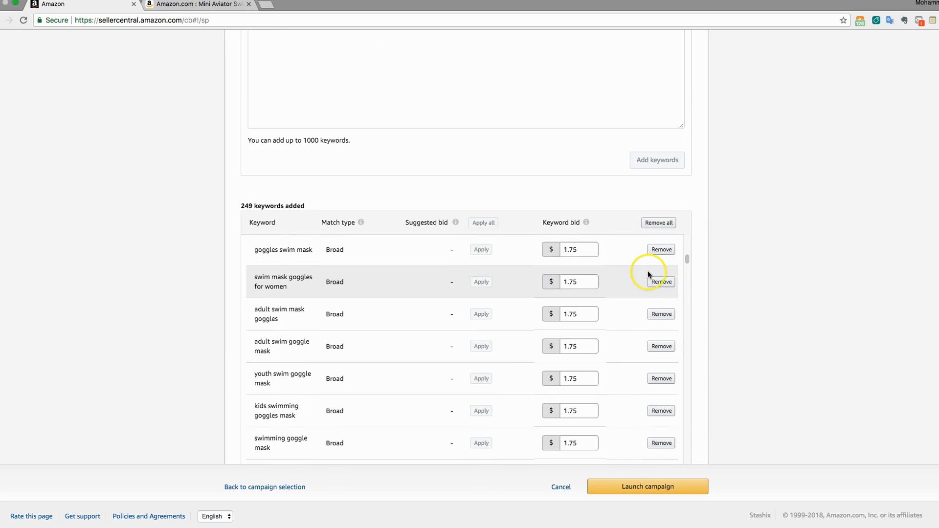
scroll(645, 270, "up", 6)
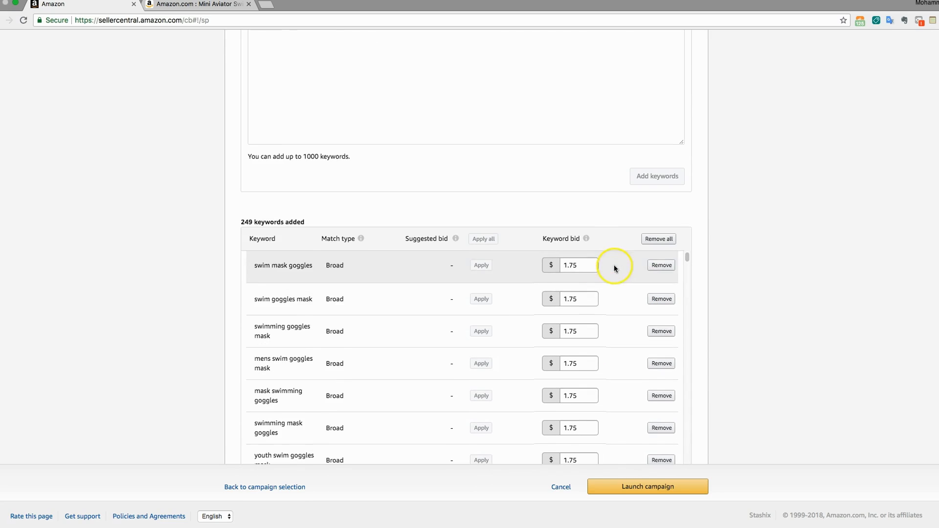
scroll(602, 277, "down", 5)
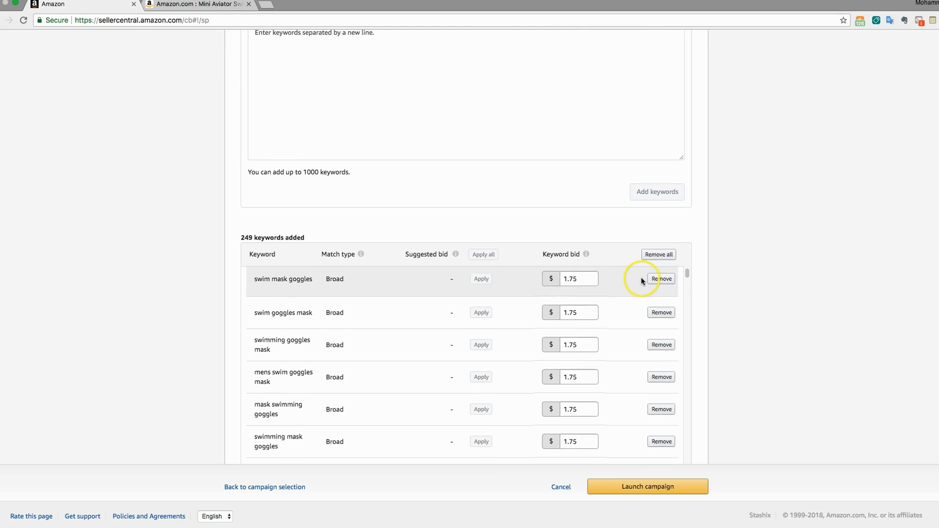
scroll(642, 281, "down", 2)
scroll(778, 285, "down", 3)
scroll(776, 287, "down", 1)
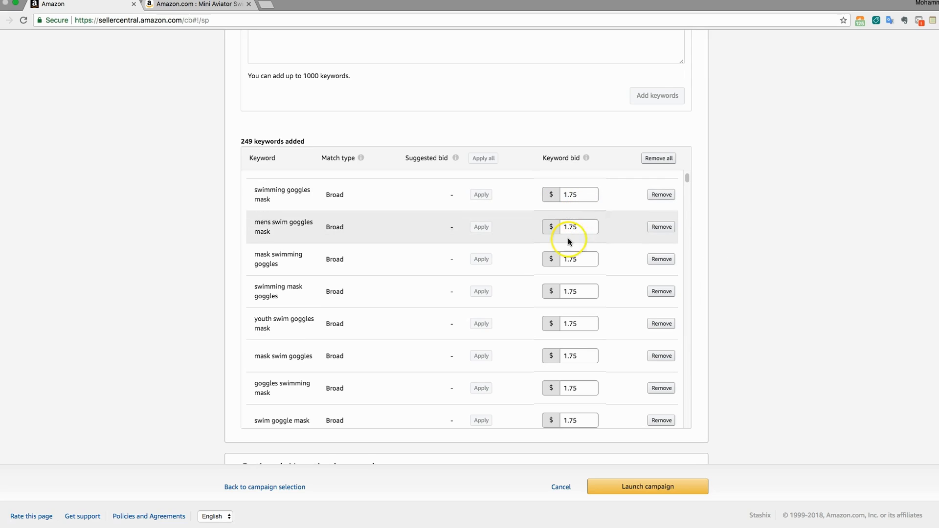
Step: Open the bid of the broad-match keyword "mask swimming goggles" for editing and look over the bids of the keywords below it
double_click(580, 260)
left_click(581, 259)
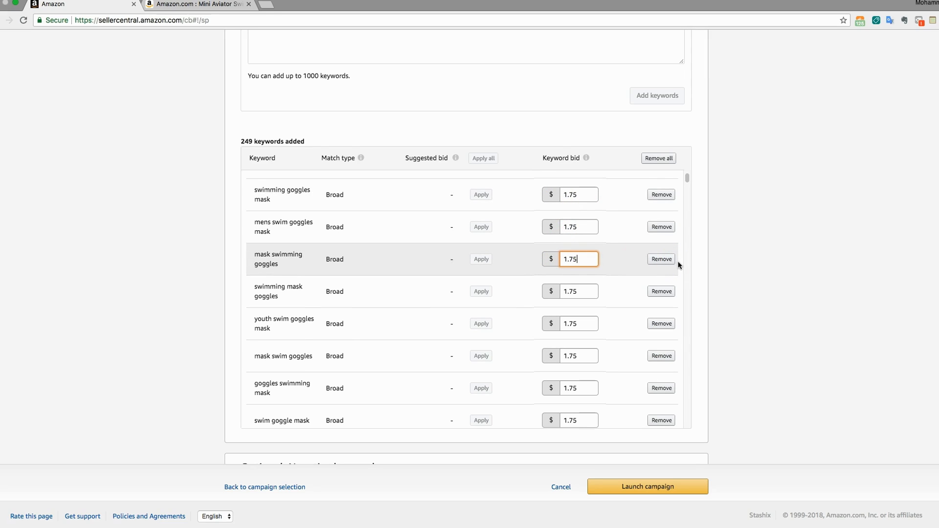
left_click_drag(583, 259, 558, 260)
double_click(574, 257)
double_click(583, 261)
scroll(573, 315, "down", 5)
scroll(574, 318, "down", 10)
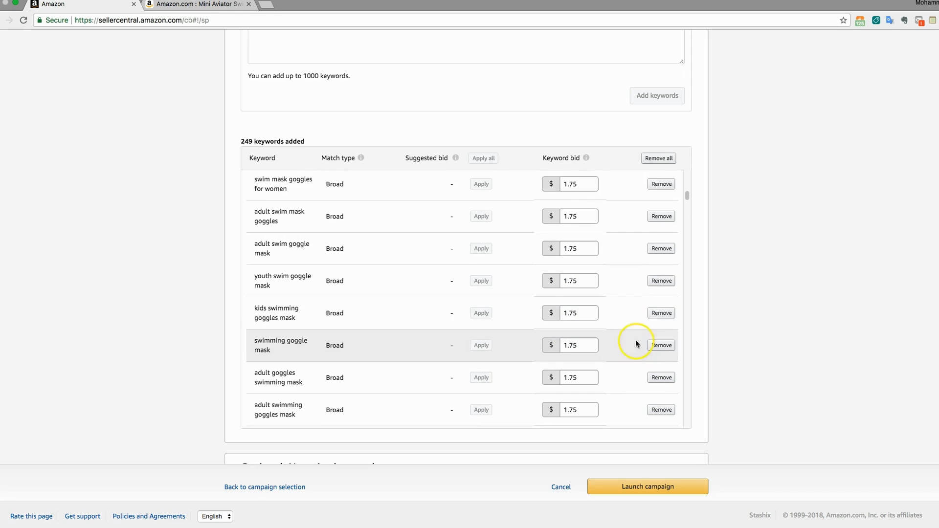
Step: Examine the optional negative keywords section, including its match type and keyword entry area
scroll(634, 459, "down", 3)
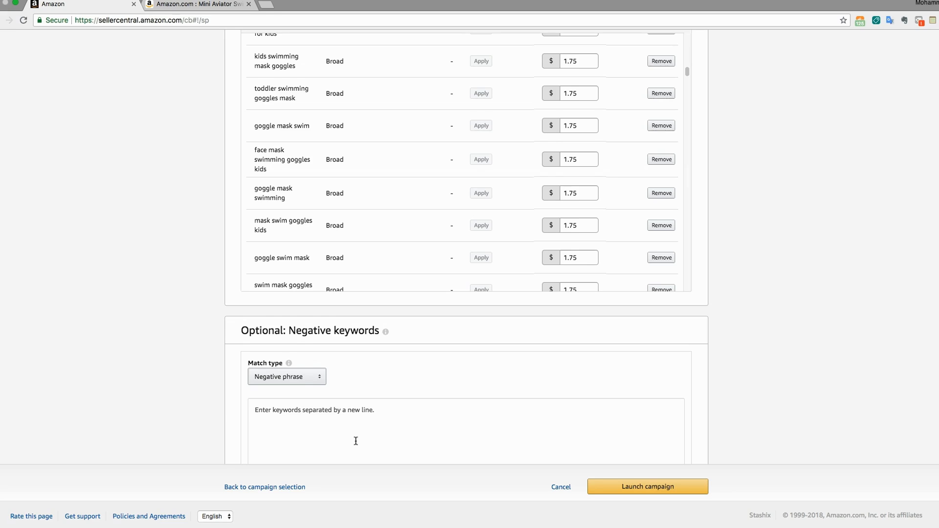
scroll(355, 441, "down", 3)
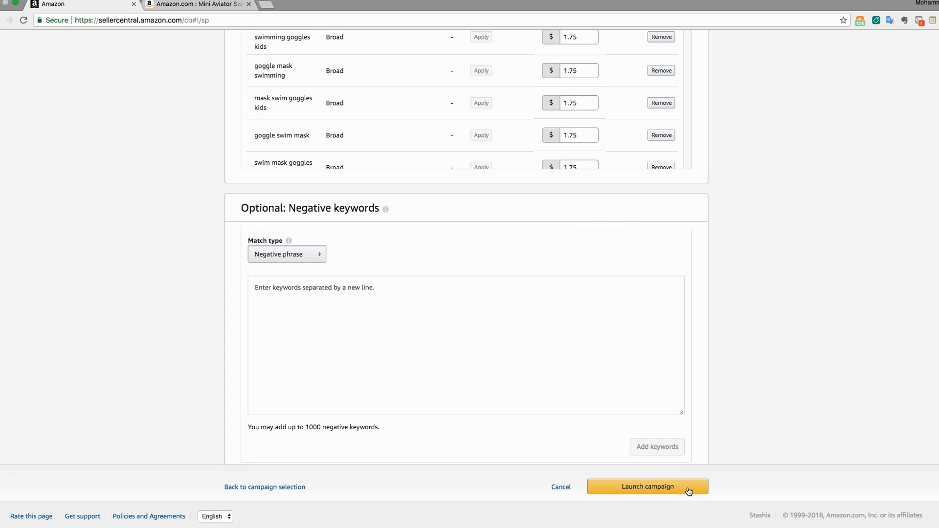
scroll(582, 338, "down", 1)
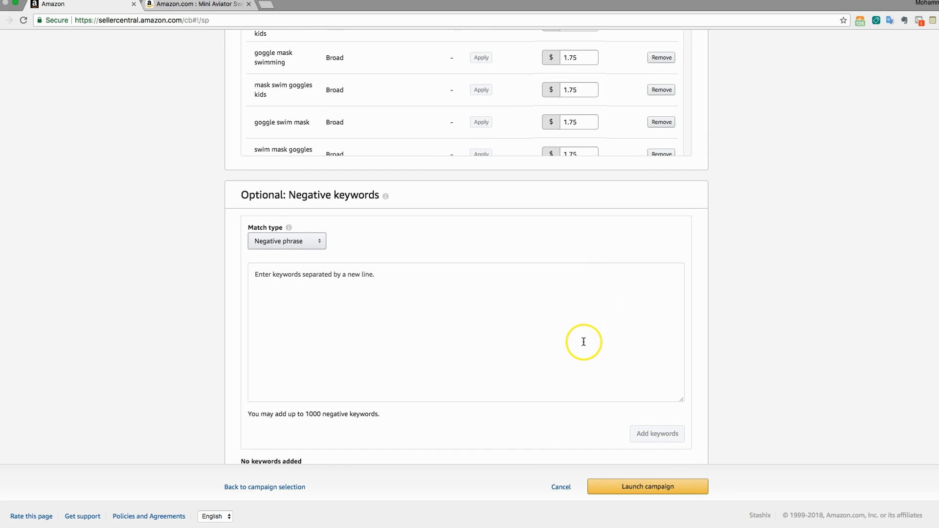
scroll(584, 342, "down", 1)
scroll(583, 342, "down", 1)
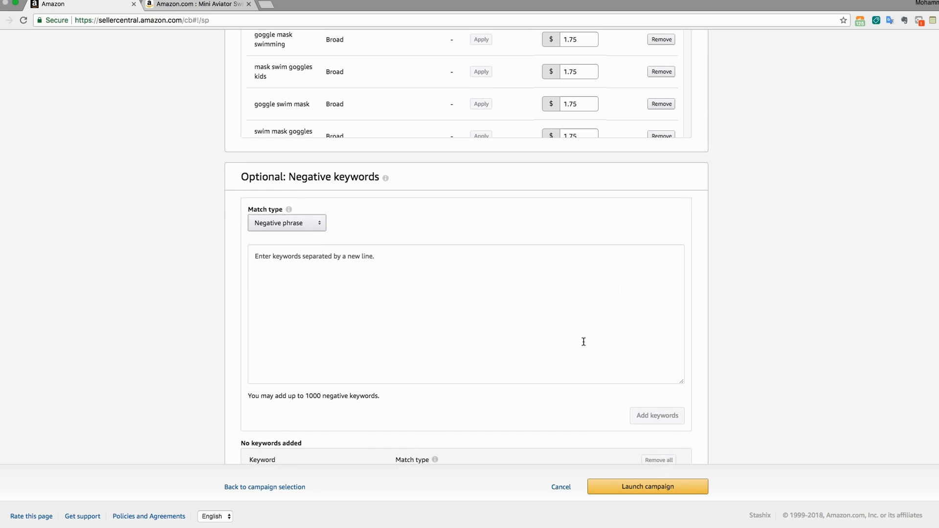
scroll(584, 342, "down", 1)
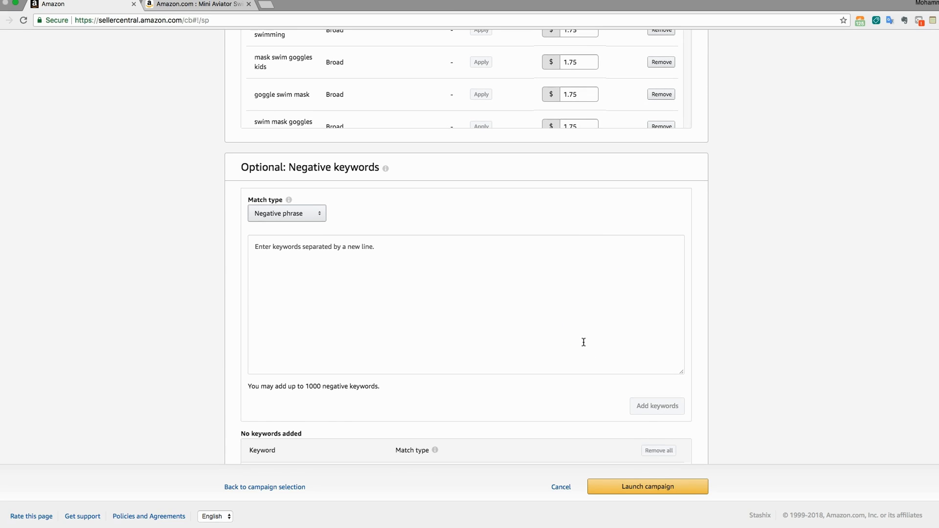
scroll(584, 342, "down", 2)
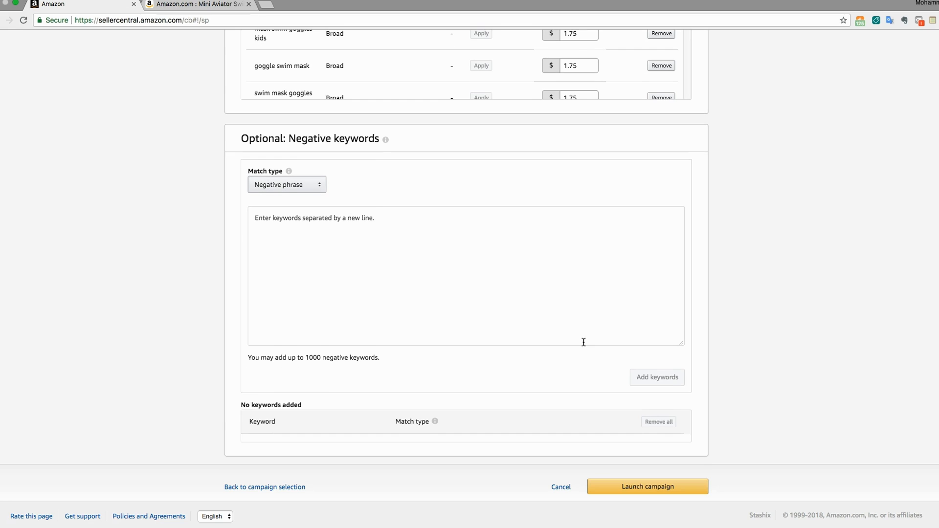
scroll(583, 342, "down", 1)
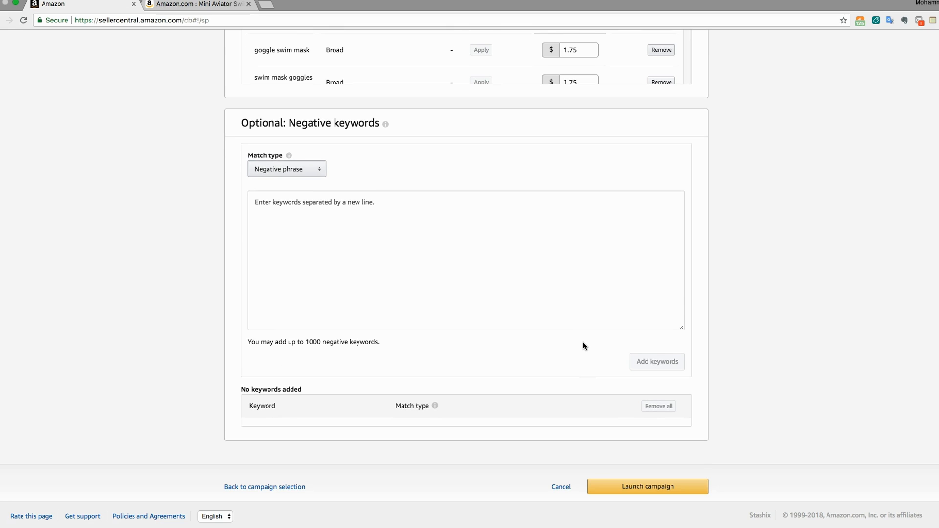
scroll(584, 341, "up", 10)
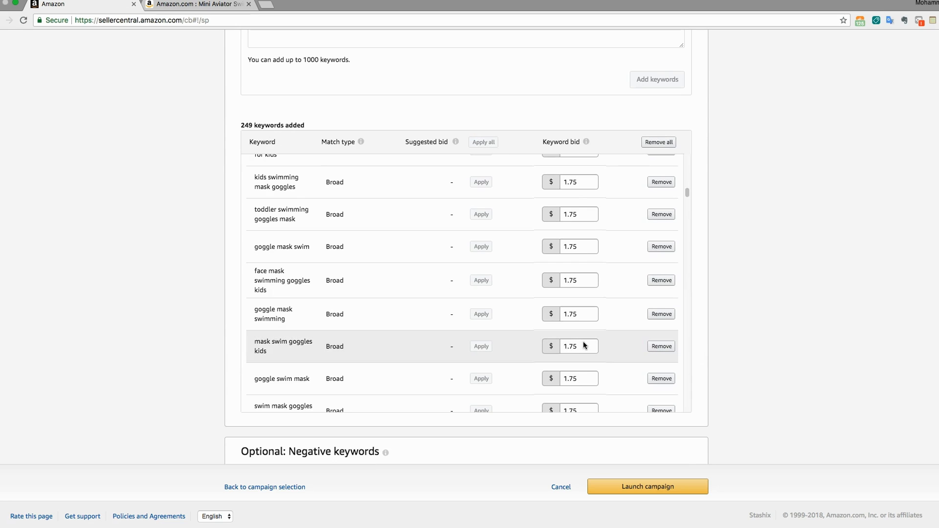